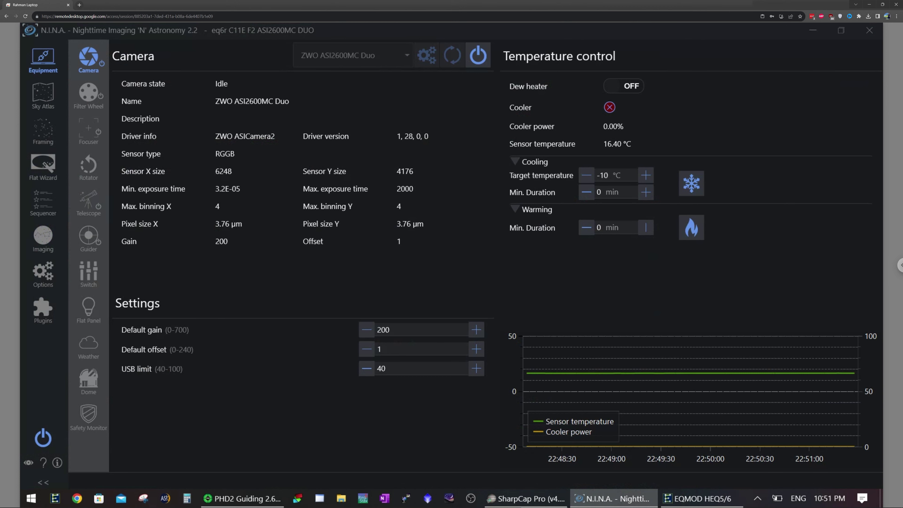
- Open the Imaging view and examine the star shapes across the captured frame at 100%, 75% and 56% zoom
{"action": "left_click", "coordinate": [43, 237]}
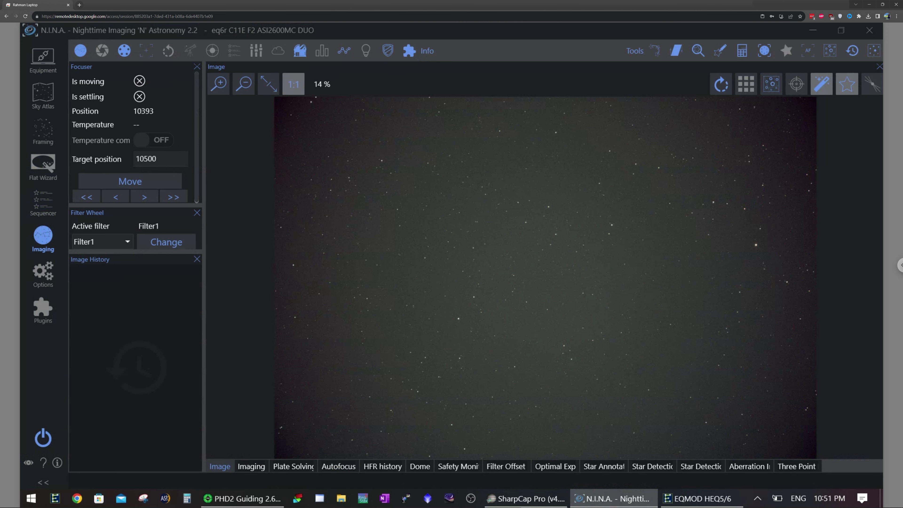
{"action": "left_click", "coordinate": [293, 84]}
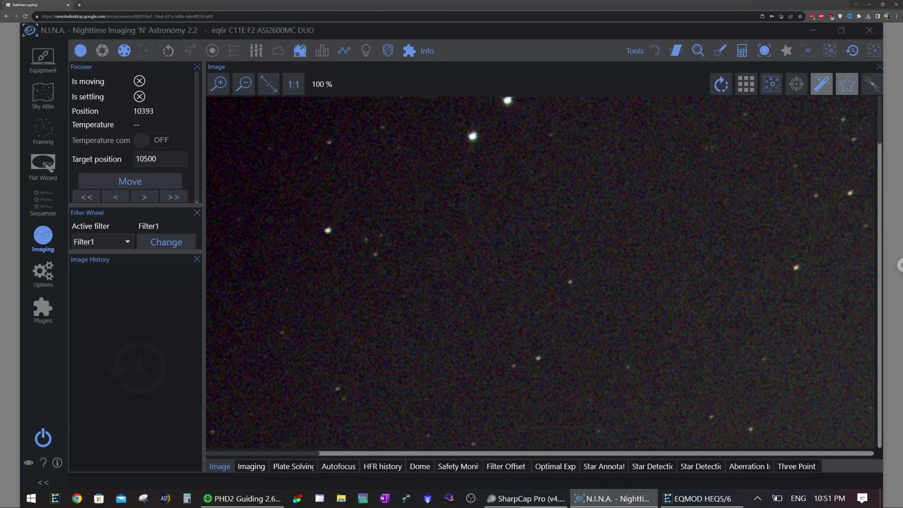
{"action": "left_click", "coordinate": [243, 84]}
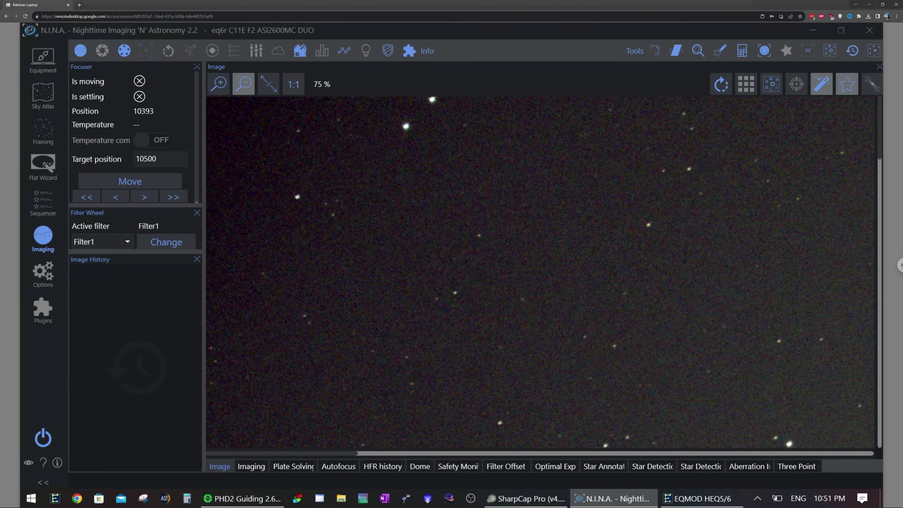
{"action": "left_click", "coordinate": [243, 84]}
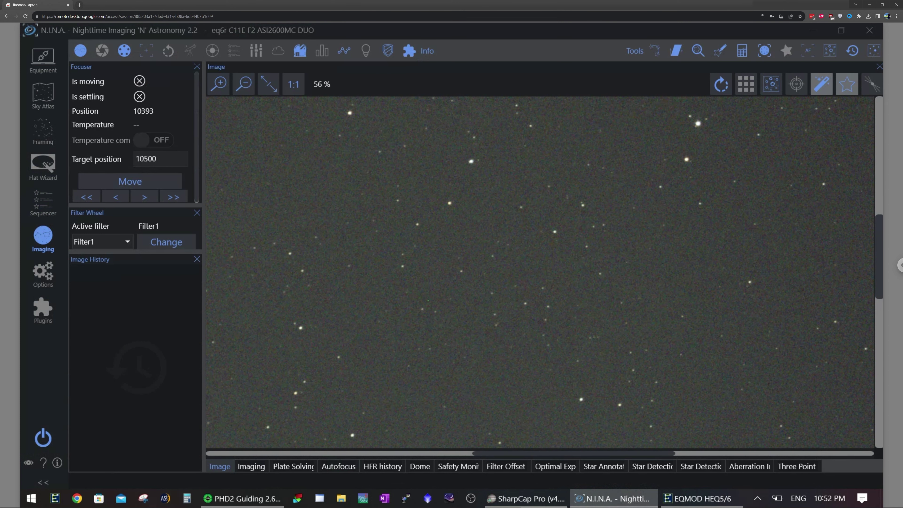
{"action": "scroll", "coordinate": [540, 272], "scroll_direction": "up", "scroll_amount": 1}
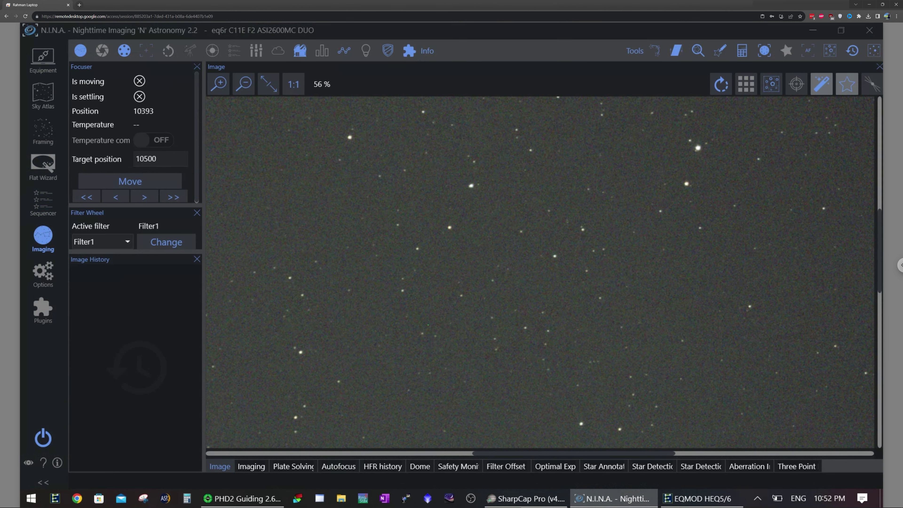
{"action": "scroll", "coordinate": [540, 272], "scroll_direction": "left", "scroll_amount": 3}
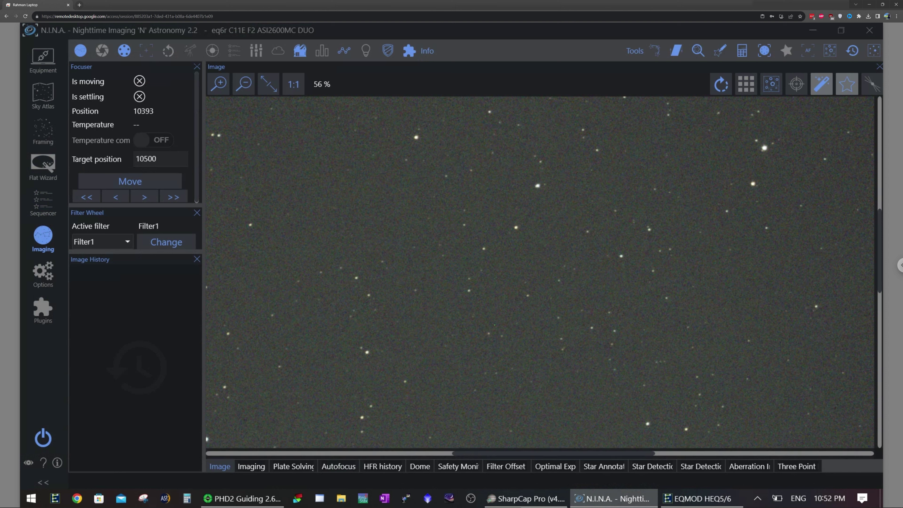
- Switch to SharpCap, set the guide camera's exposure to 1/4 s and check its preview and histogram stretch
{"action": "left_click", "coordinate": [525, 498]}
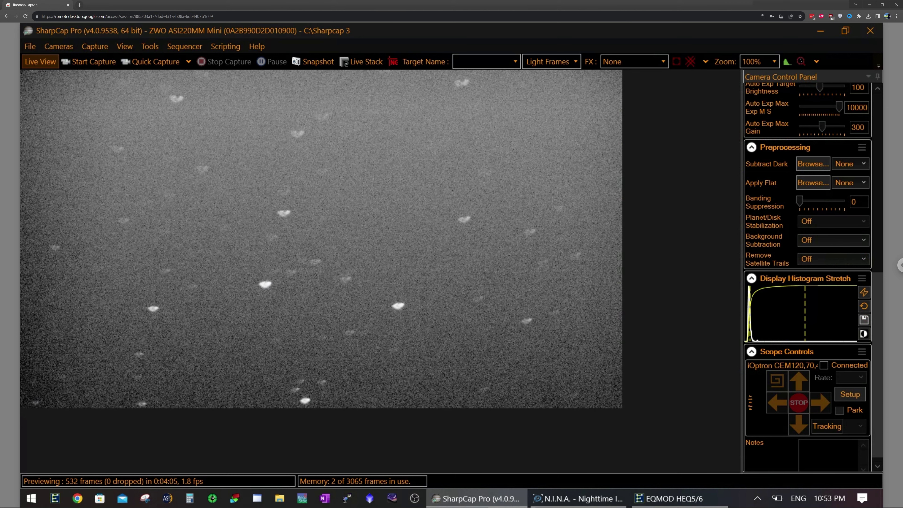
{"action": "scroll", "coordinate": [806, 277], "scroll_direction": "up", "scroll_amount": 10}
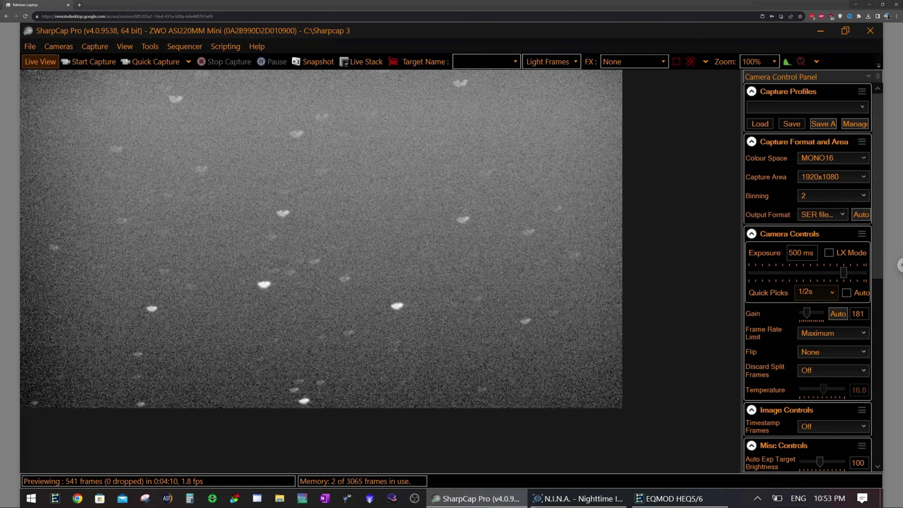
{"action": "left_click", "coordinate": [815, 292]}
{"action": "left_click", "coordinate": [805, 395]}
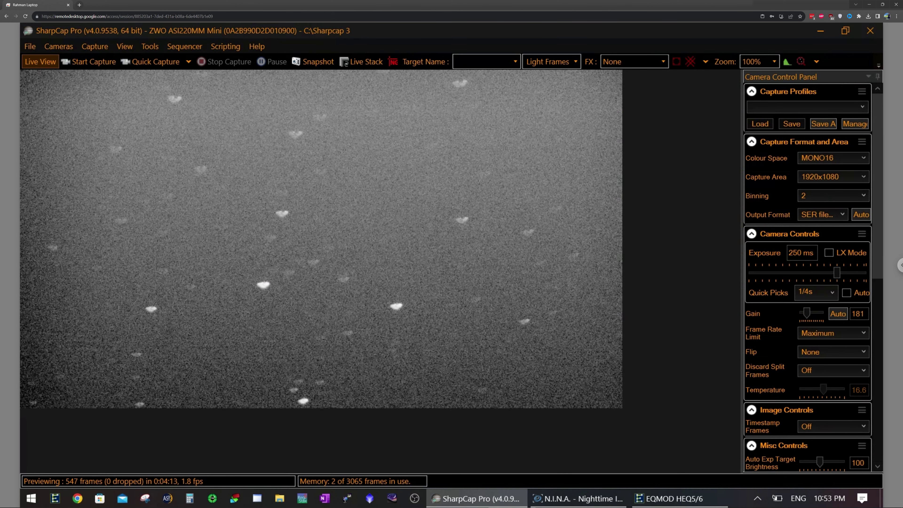
{"action": "scroll", "coordinate": [807, 277], "scroll_direction": "down", "scroll_amount": 5}
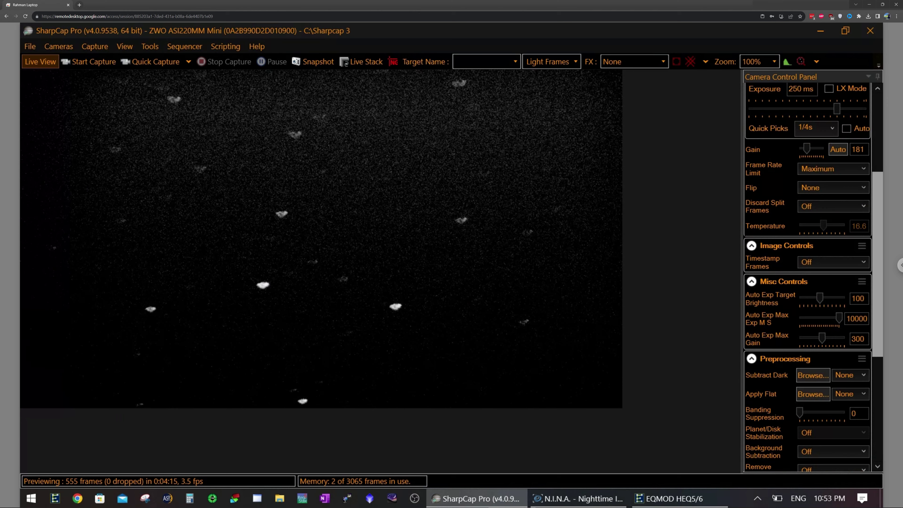
{"action": "scroll", "coordinate": [806, 278], "scroll_direction": "down", "scroll_amount": 5}
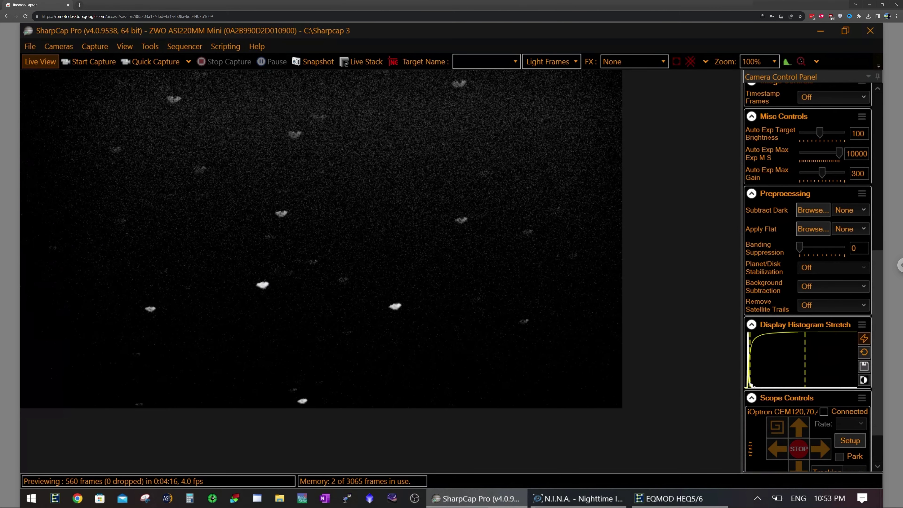
{"action": "scroll", "coordinate": [806, 274], "scroll_direction": "up", "scroll_amount": 1}
{"action": "scroll", "coordinate": [807, 273], "scroll_direction": "up", "scroll_amount": 3}
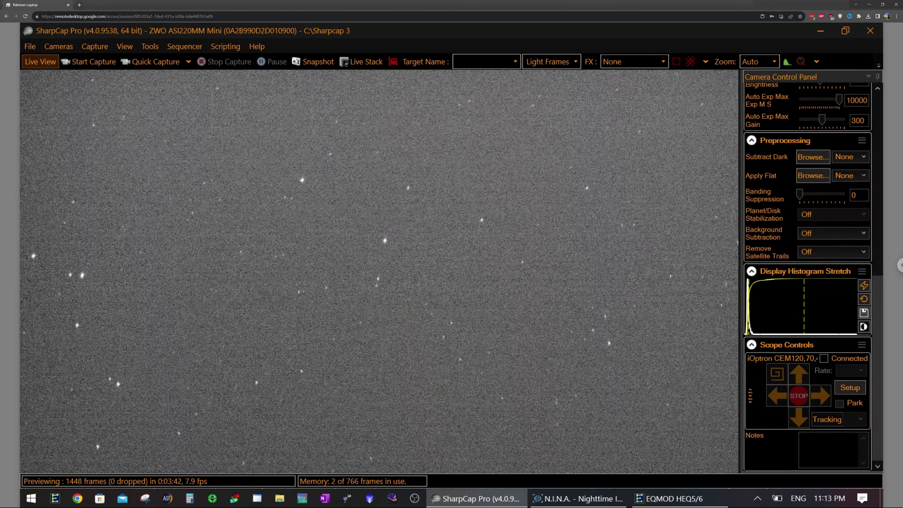
- Set the guide camera's exposure to 1 s and review the star preview and histogram
{"action": "scroll", "coordinate": [807, 277], "scroll_direction": "up", "scroll_amount": 10}
{"action": "left_click", "coordinate": [816, 292]}
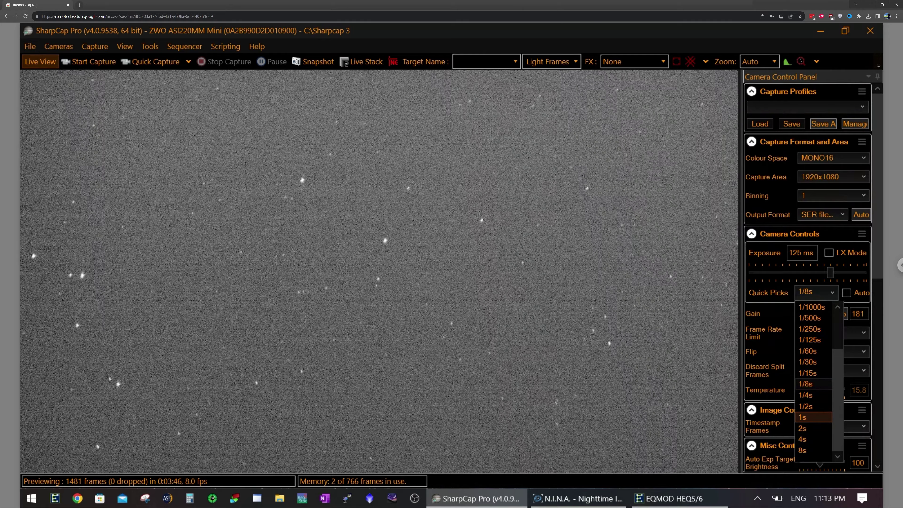
{"action": "left_click", "coordinate": [813, 416]}
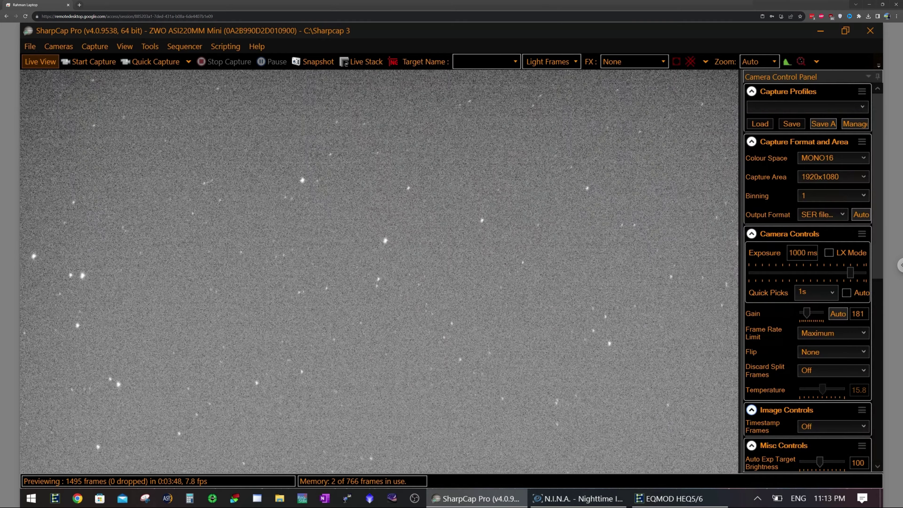
{"action": "scroll", "coordinate": [807, 277], "scroll_direction": "down", "scroll_amount": 10}
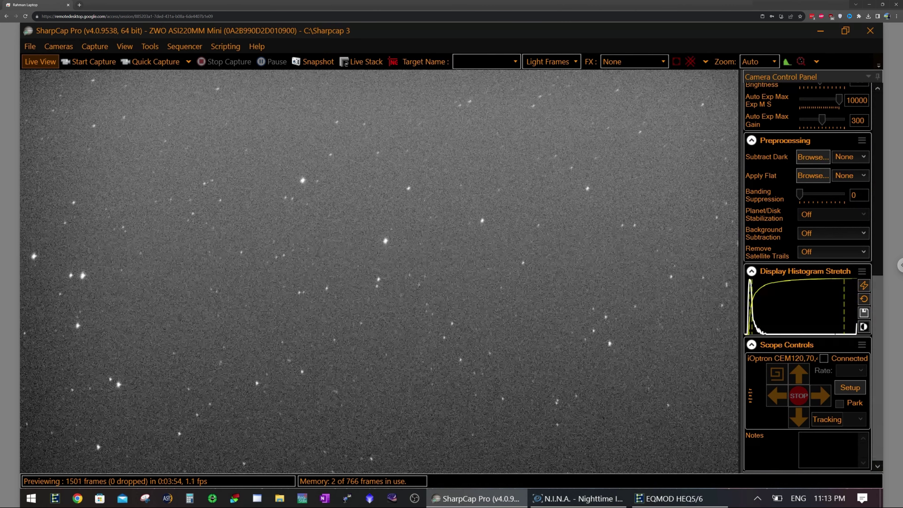
{"action": "scroll", "coordinate": [807, 277], "scroll_direction": "up", "scroll_amount": 1}
{"action": "scroll", "coordinate": [807, 277], "scroll_direction": "up", "scroll_amount": 8}
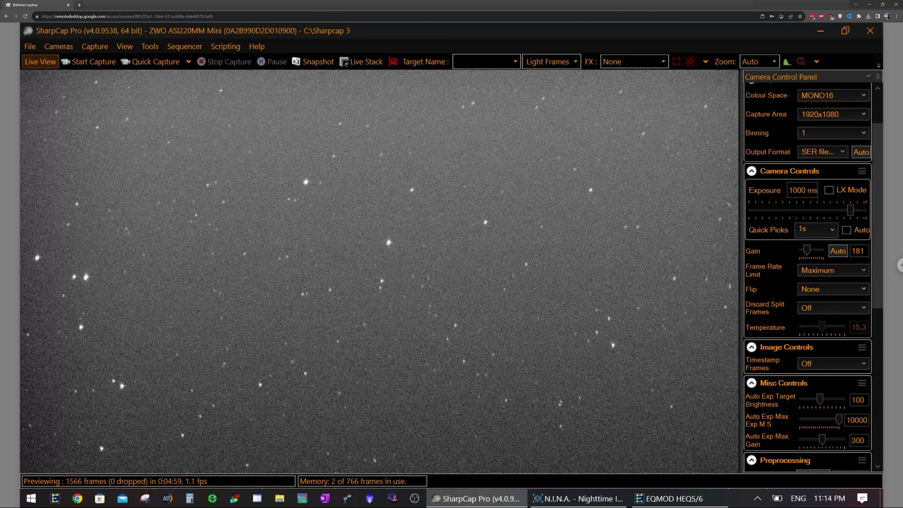
- Check N.I.N.A. and PHD2, return to SharpCap and close the ZWO ASI220MM Mini camera
{"action": "key", "text": "alt+Tab"}
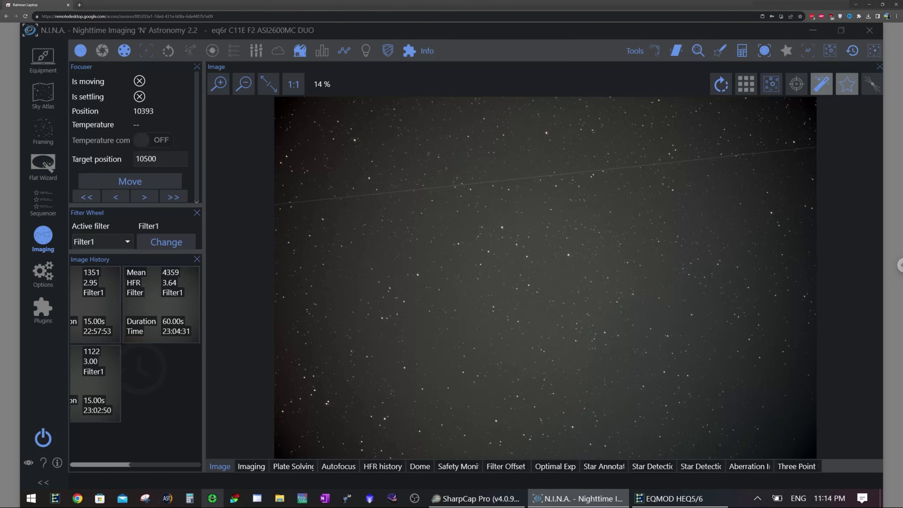
{"action": "left_click", "coordinate": [212, 498]}
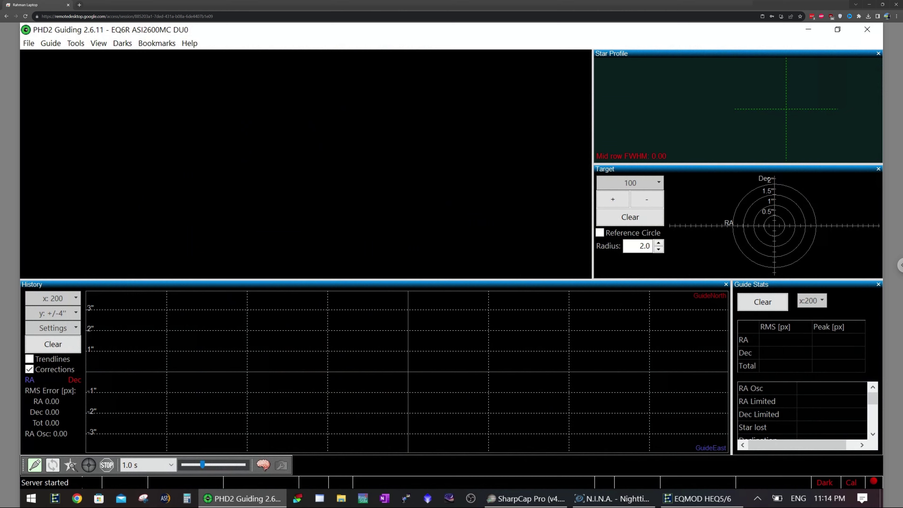
{"action": "key", "text": "alt+Tab"}
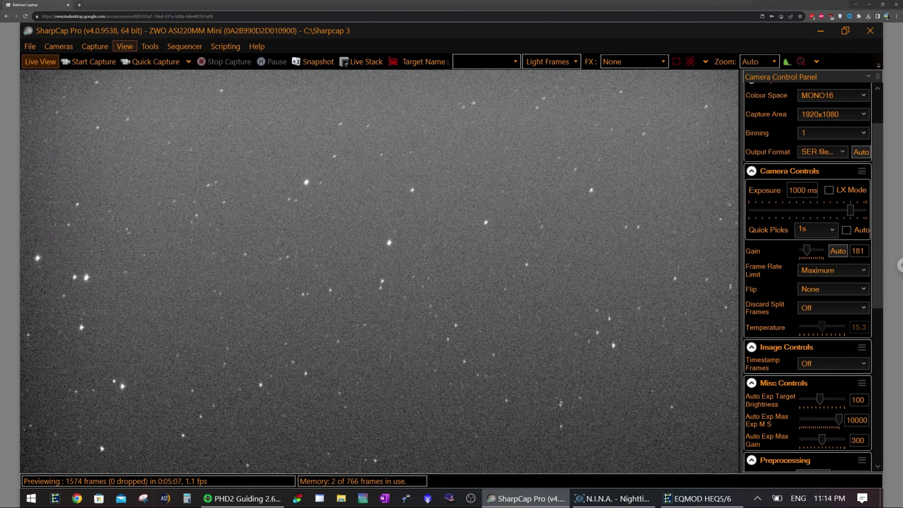
{"action": "key", "text": "alt+c"}
{"action": "key", "text": "Down"}
{"action": "key", "text": "Left"}
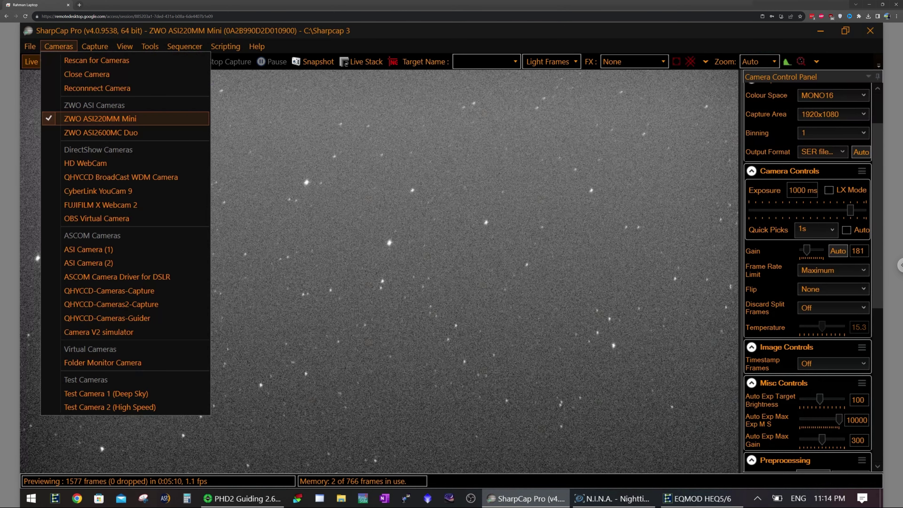
{"action": "key", "text": "Return"}
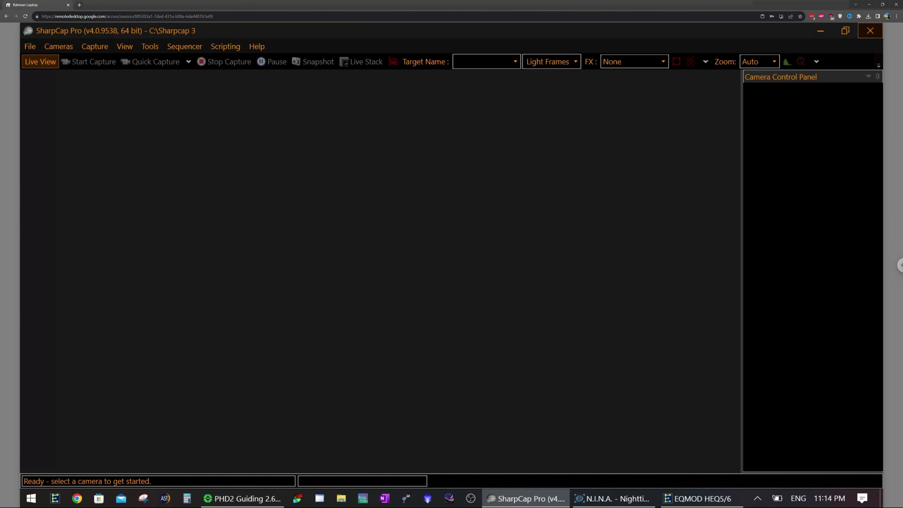
- Switch to PHD2, connect ASI Camera (1) and the EQMOD HEQ5/6 mount, and auto-select a guide star
{"action": "key", "text": "alt+Tab"}
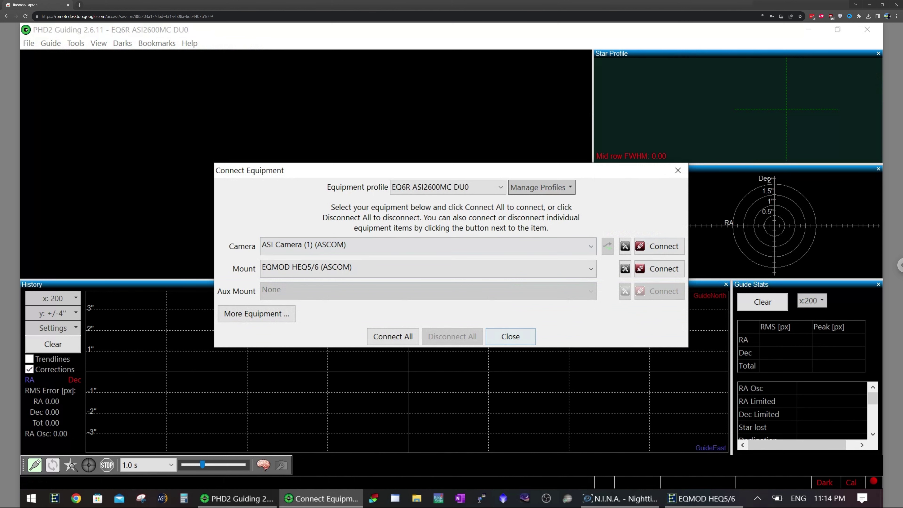
{"action": "left_click", "coordinate": [392, 336]}
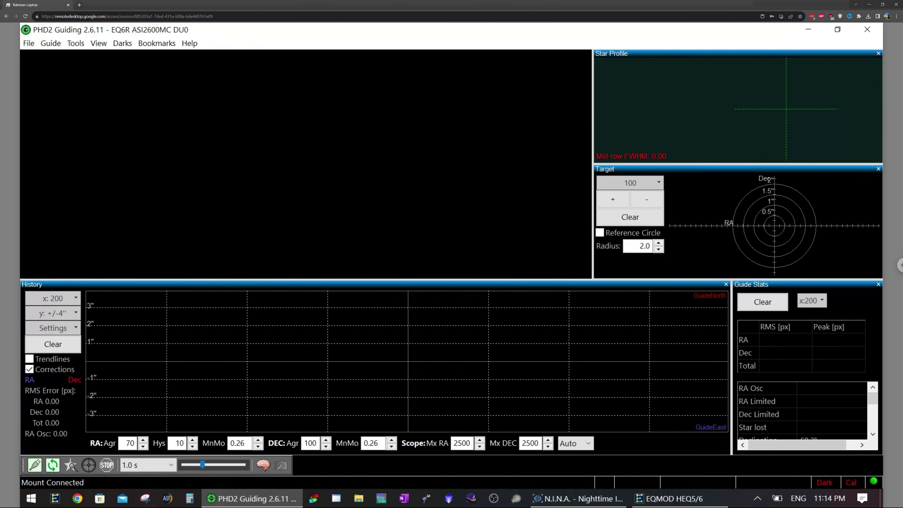
{"action": "key", "text": "alt+s"}
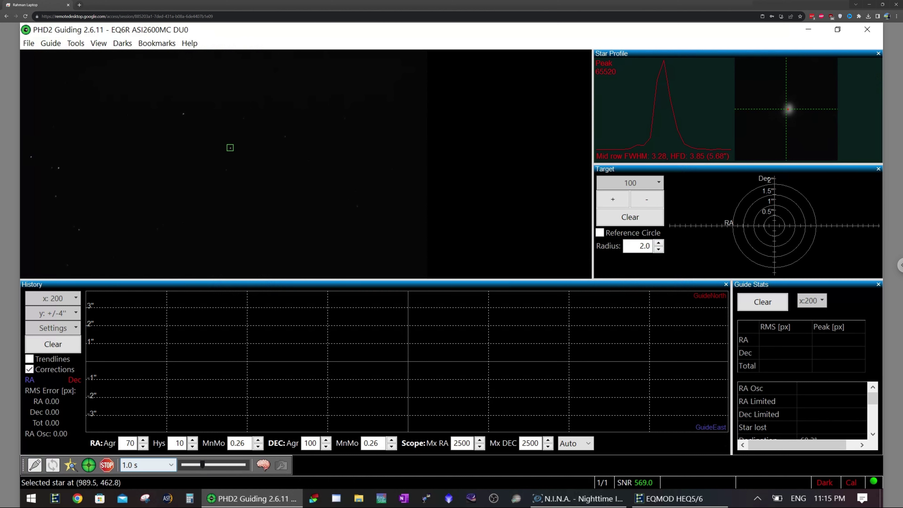
- Brighten the guide image display, start guiding with calibration, and dismiss the dark library notice
{"action": "left_click_drag", "start_coordinate": [202, 464], "coordinate": [190, 464]}
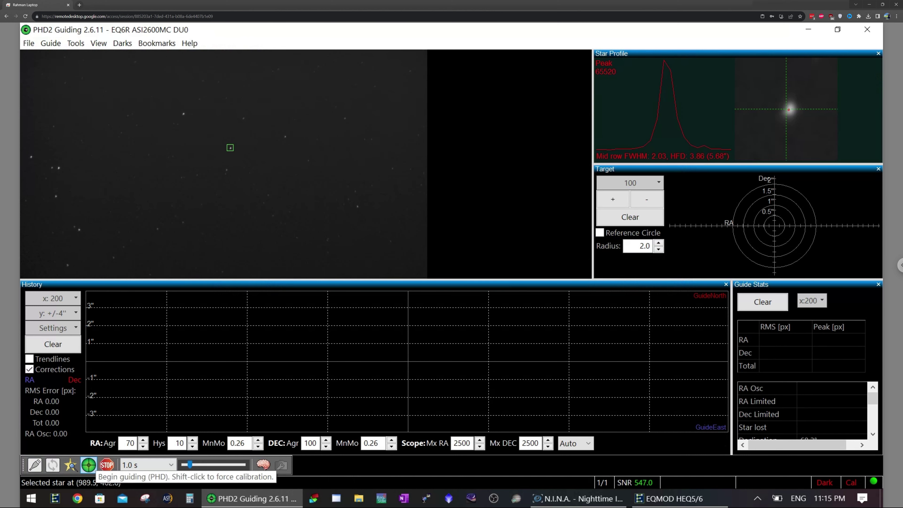
{"action": "left_click", "coordinate": [89, 464]}
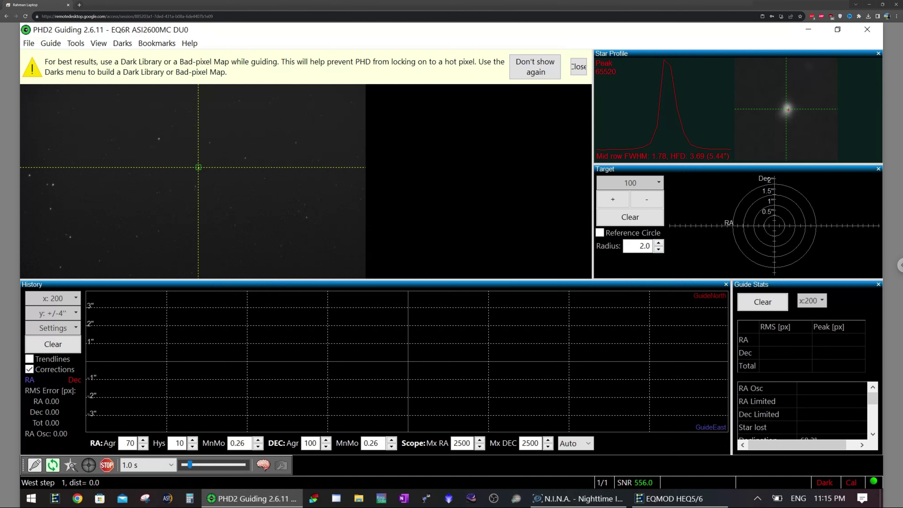
{"action": "left_click", "coordinate": [578, 67]}
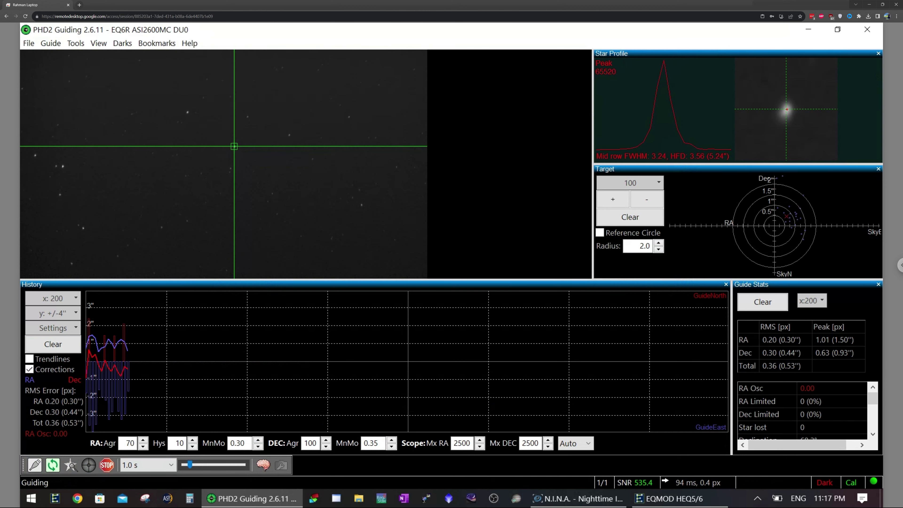
- Switch to N.I.N.A., take a 60-second exposure, and inspect its corners, edges and centre in the 3x3 aberration mosaic
{"action": "key", "text": "alt+Tab"}
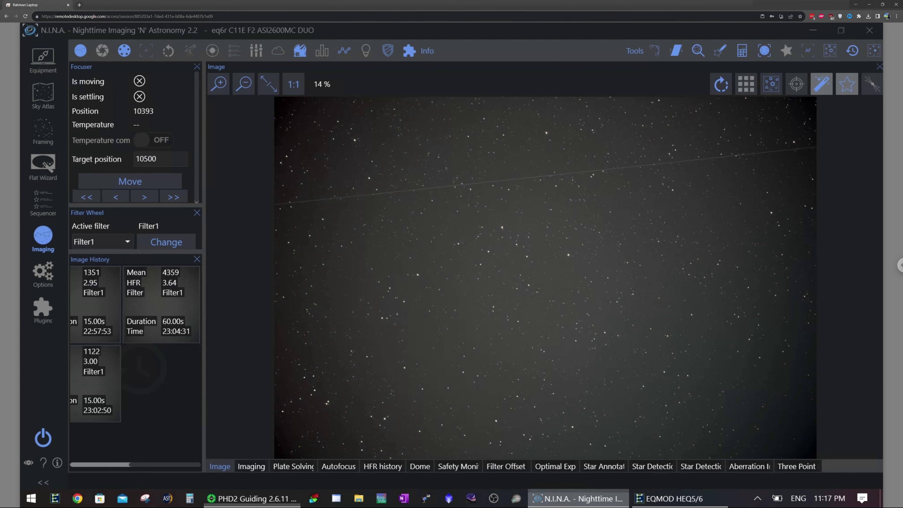
{"action": "left_click", "coordinate": [251, 466]}
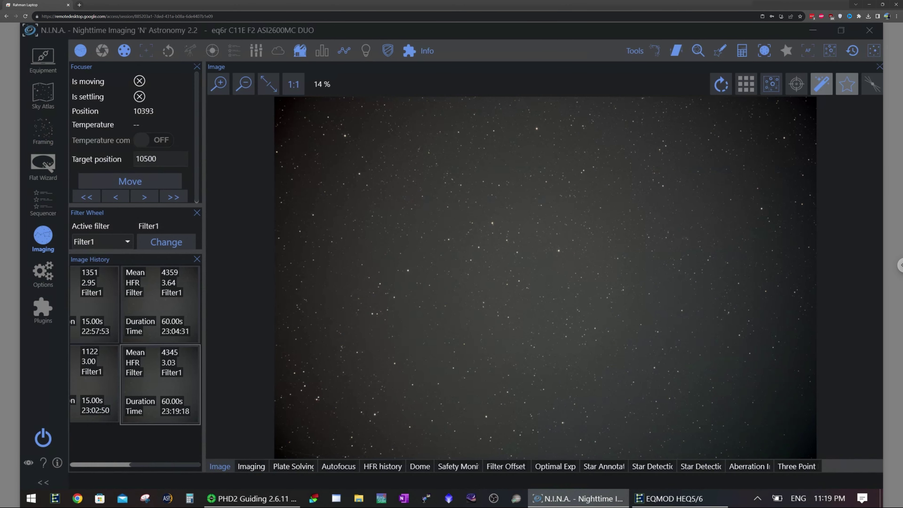
{"action": "left_click", "coordinate": [745, 84]}
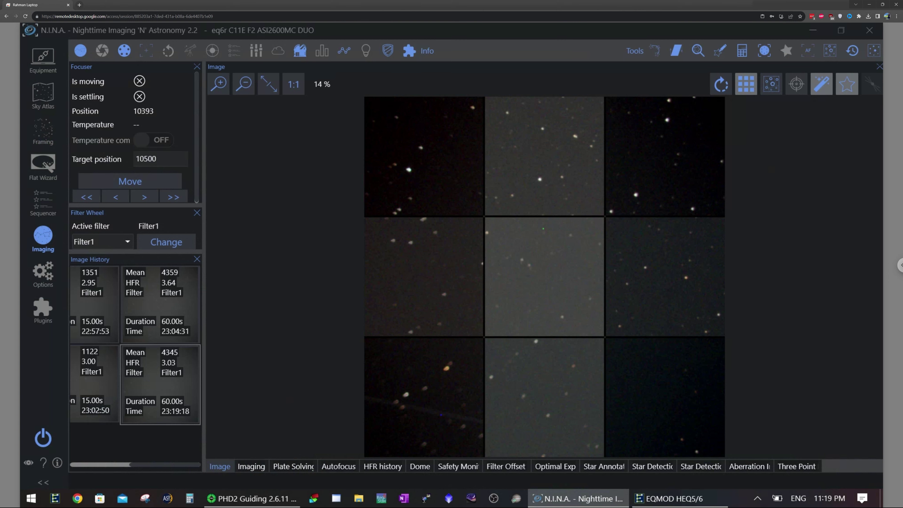
{"action": "left_click", "coordinate": [746, 84]}
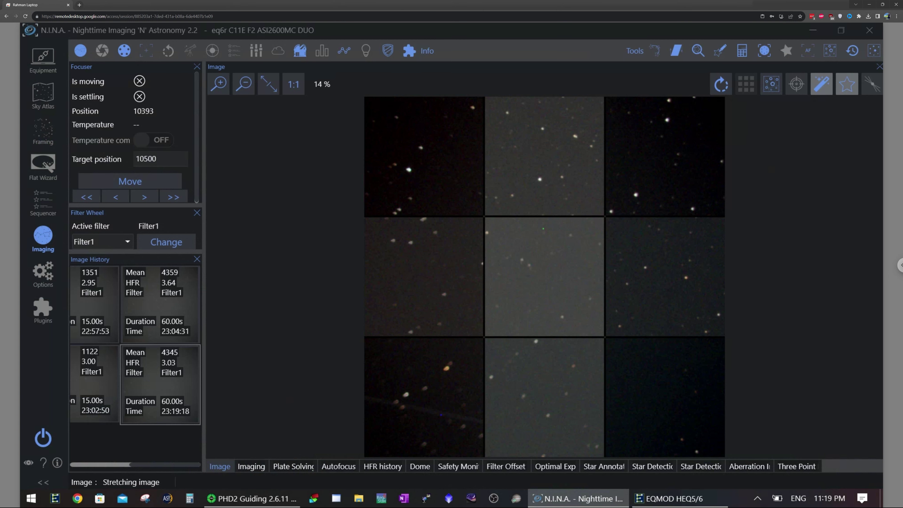
- Switch back to PHD2 to review the guiding performance
{"action": "key", "text": "alt+Tab"}
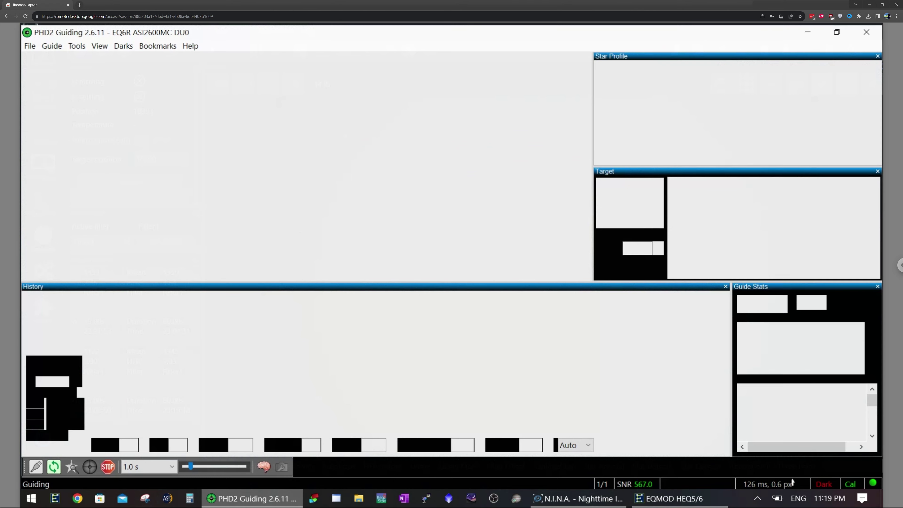